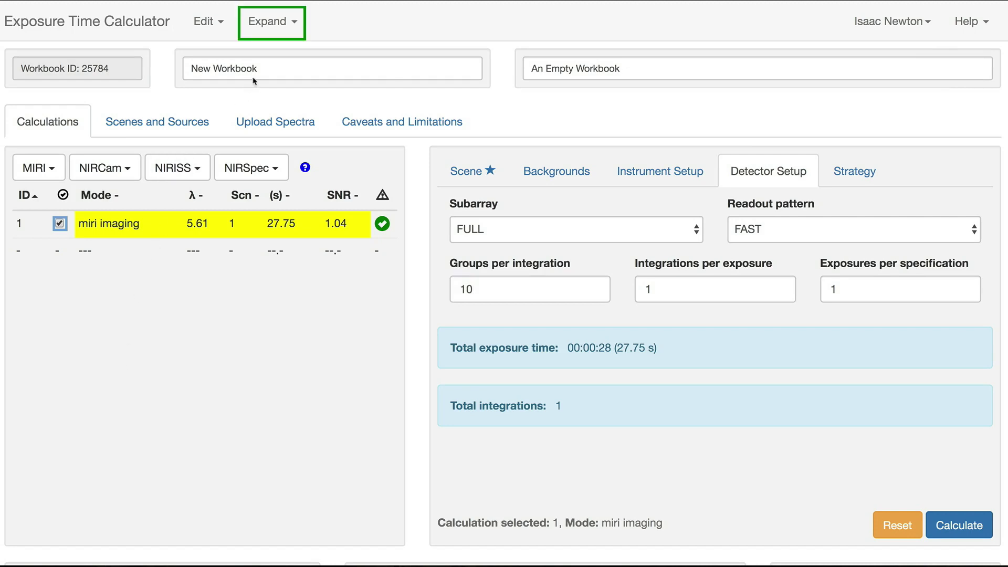
Expand calculation 1 over groups per integration: start 11, step 1, 10 iterations
left_click(272, 33)
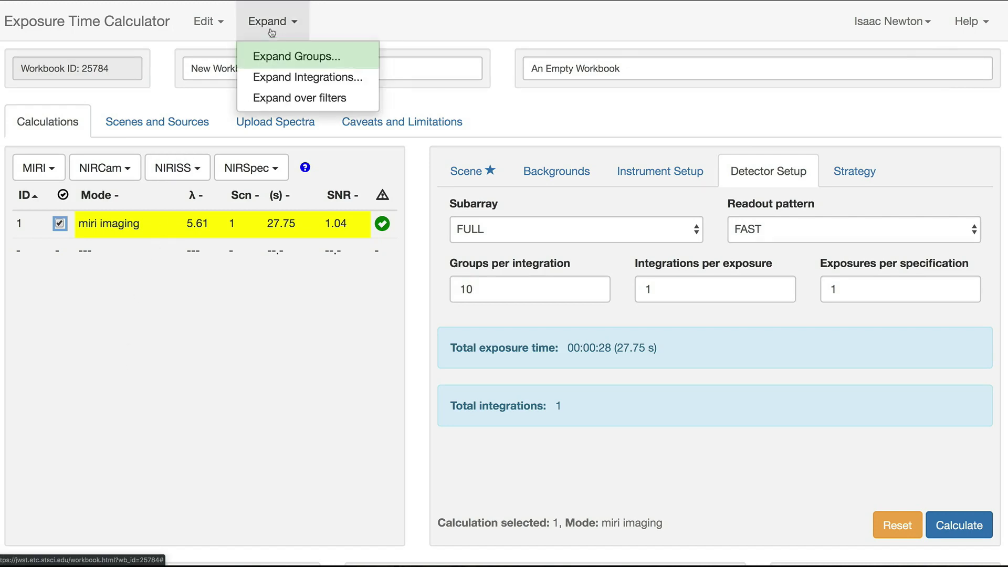
left_click(272, 56)
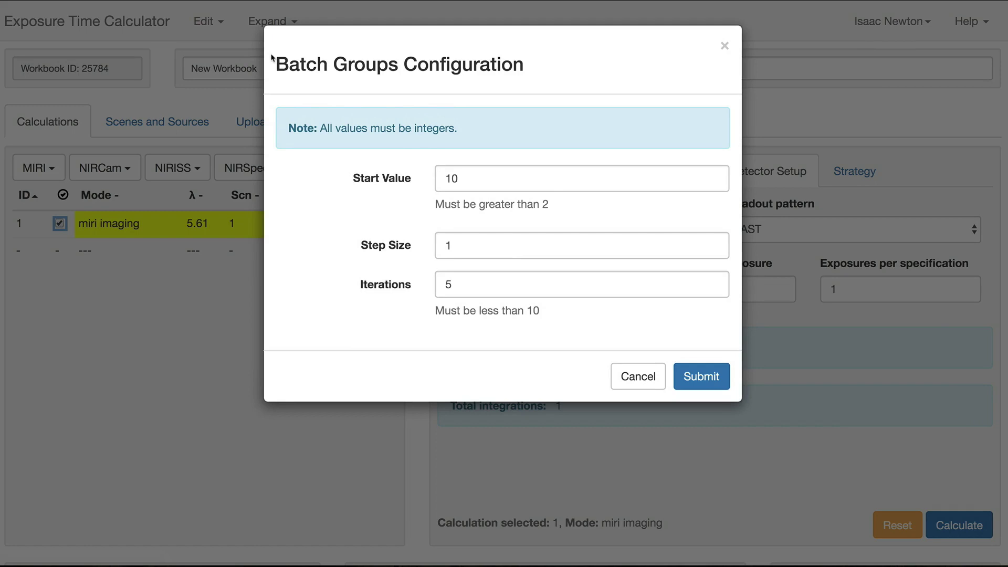
left_click(490, 187)
key("BackSpace")
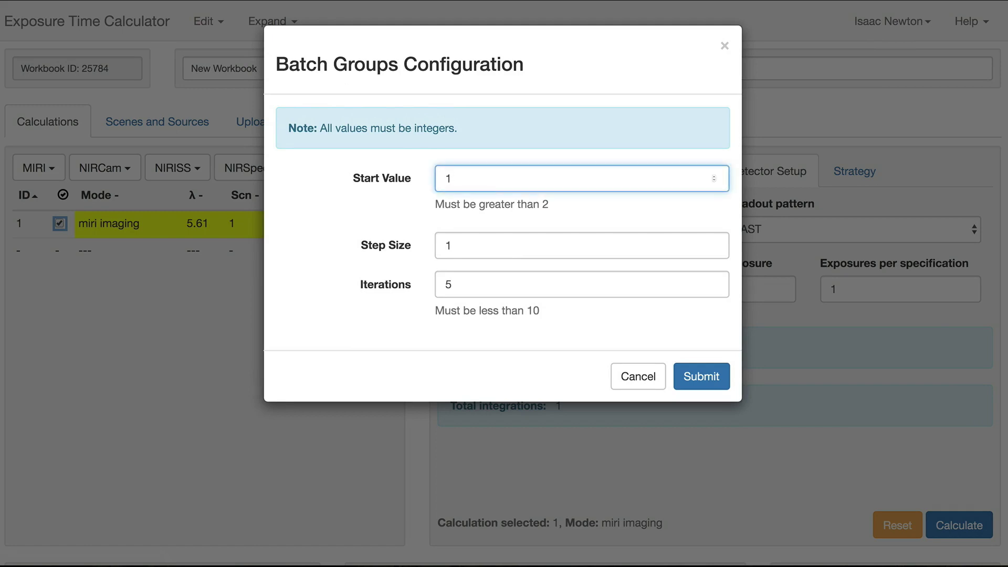
type("1")
left_click(499, 245)
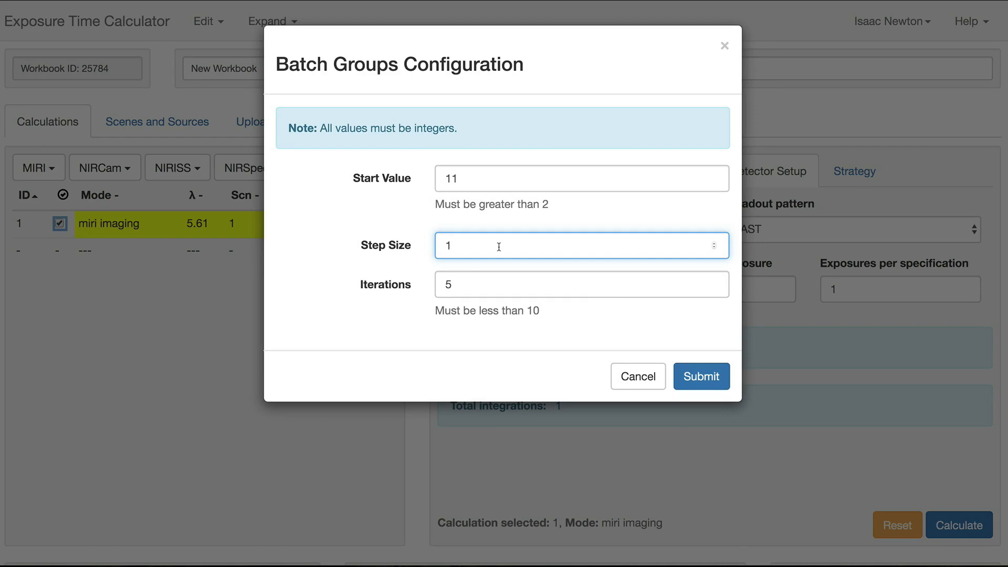
left_click(486, 283)
key("BackSpace")
type("10")
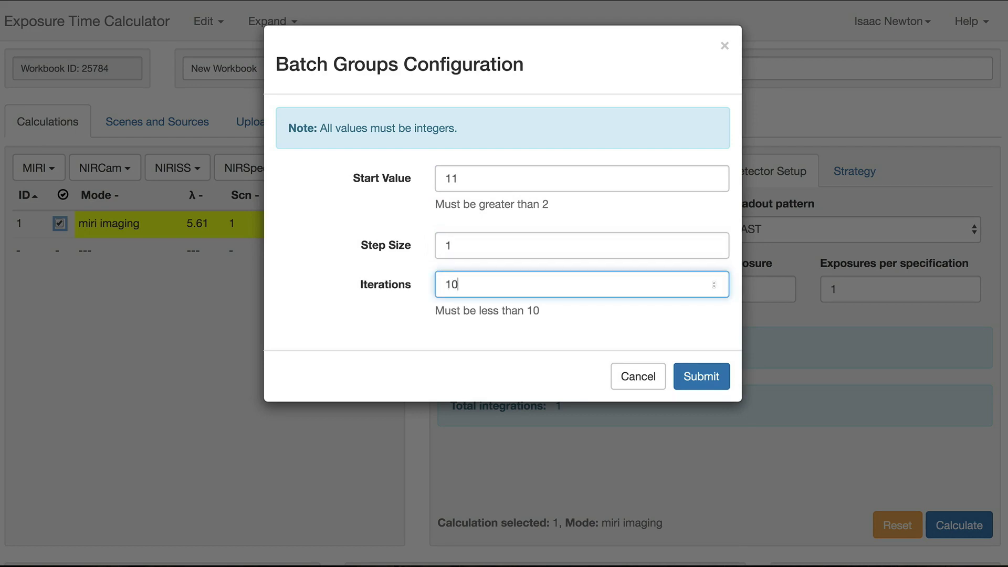
left_click(699, 377)
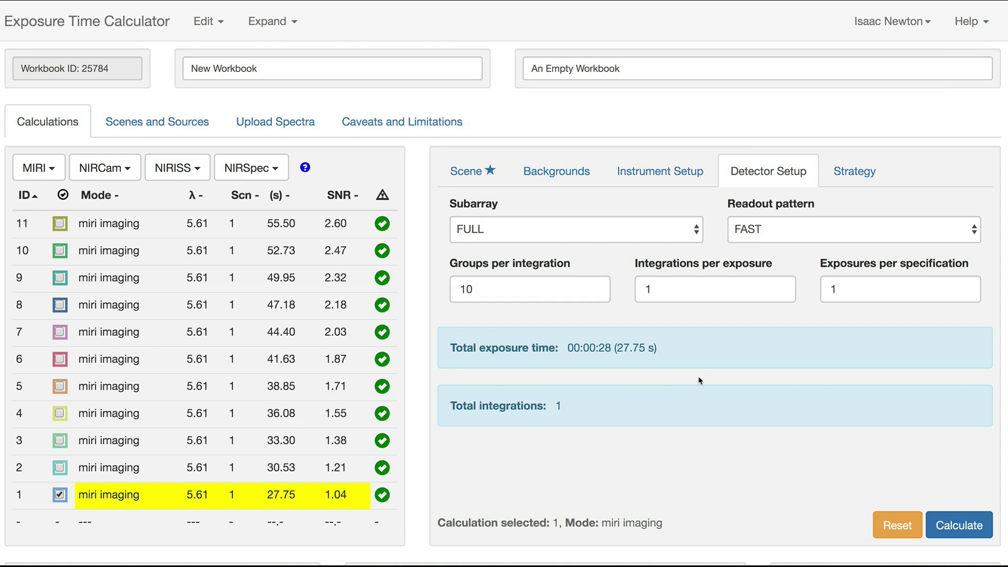
Expand over integrations per exposure with start value 2, step size 1, 10 iterations
left_click(291, 29)
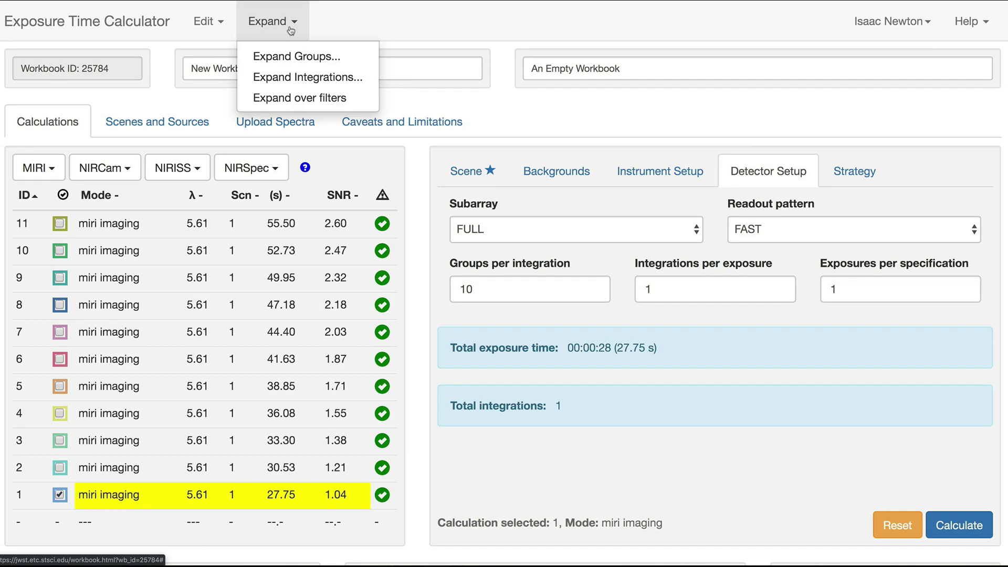
left_click(300, 78)
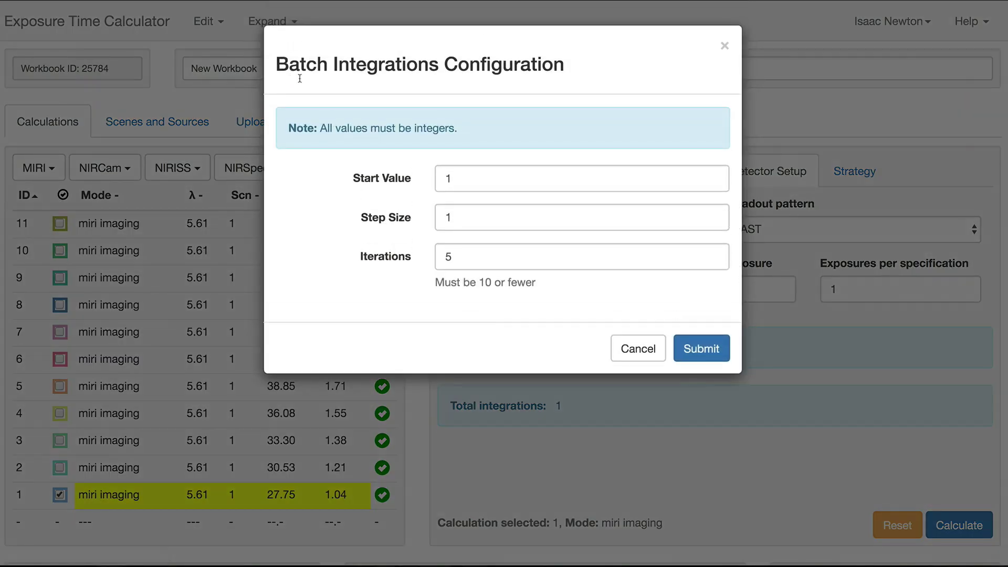
left_click(466, 180)
key("BackSpace")
type("2")
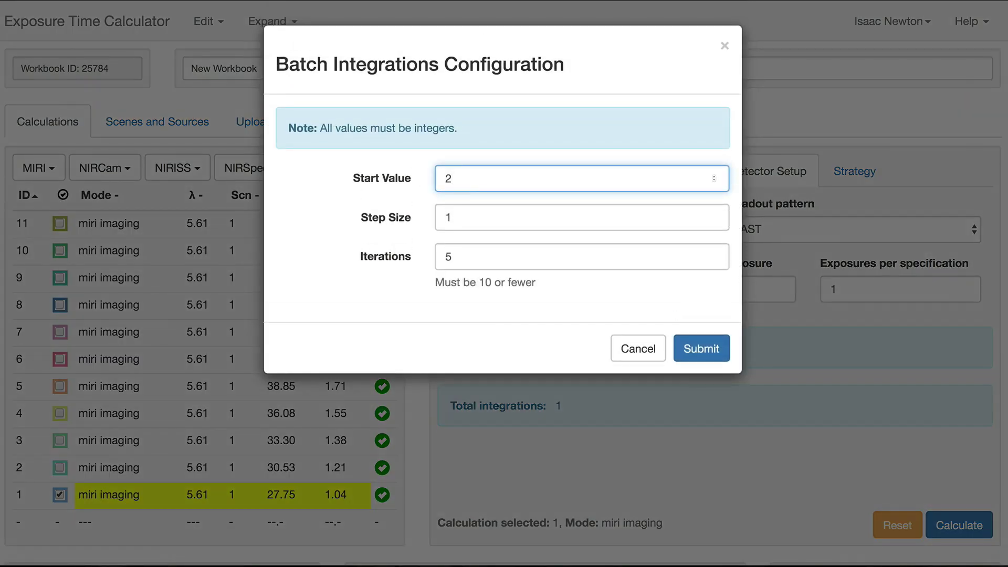
left_click(478, 220)
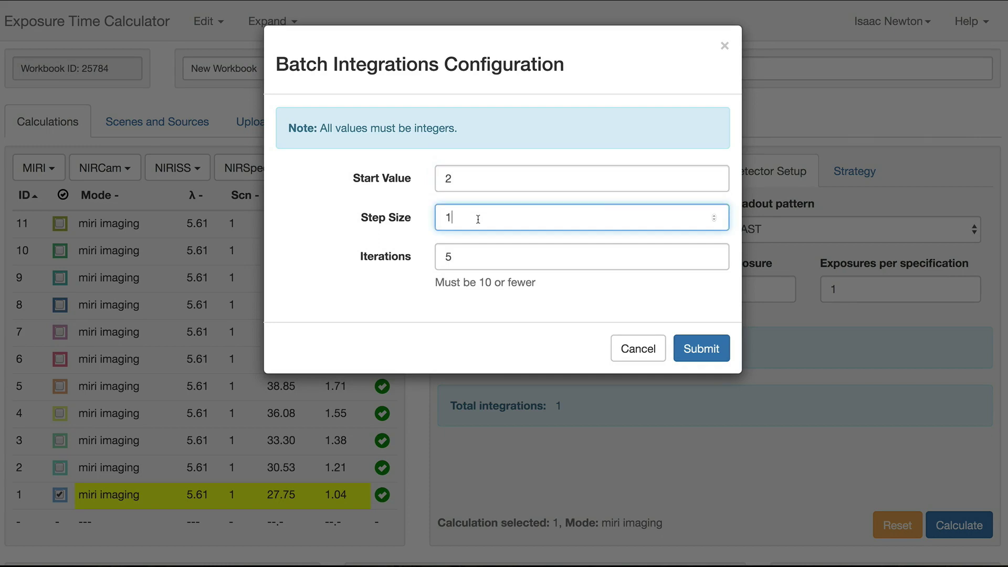
left_click(468, 256)
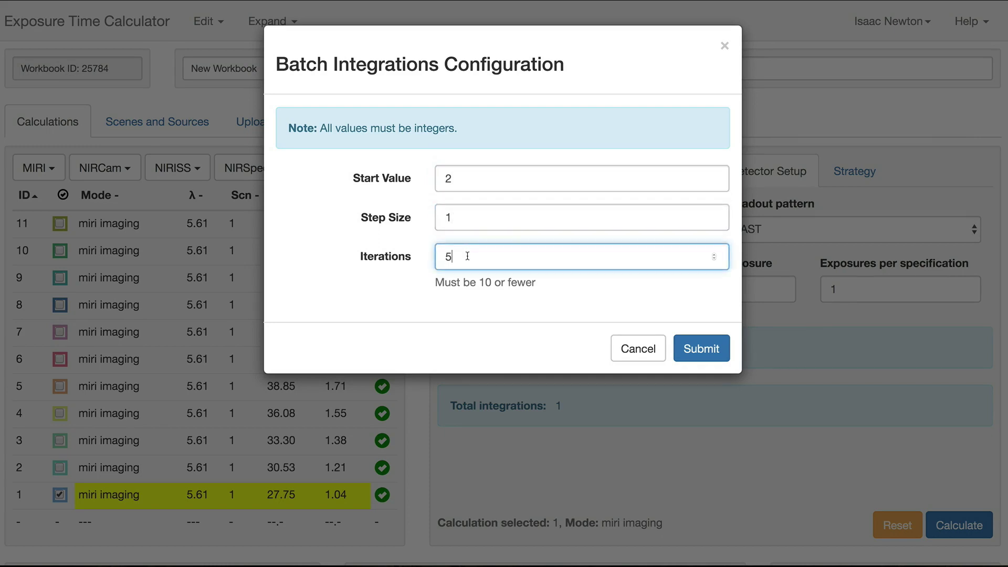
key("BackSpace")
type("10")
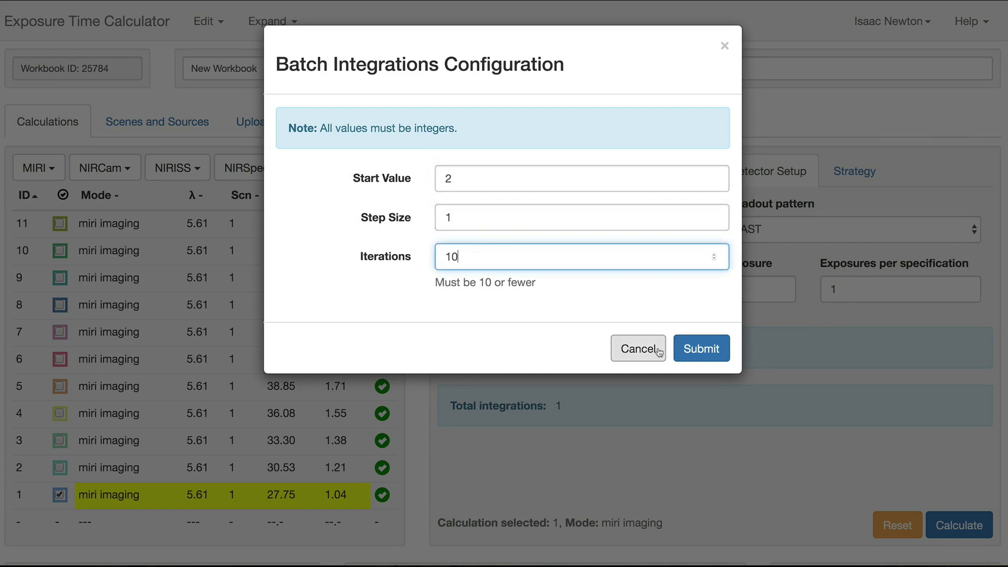
left_click(697, 348)
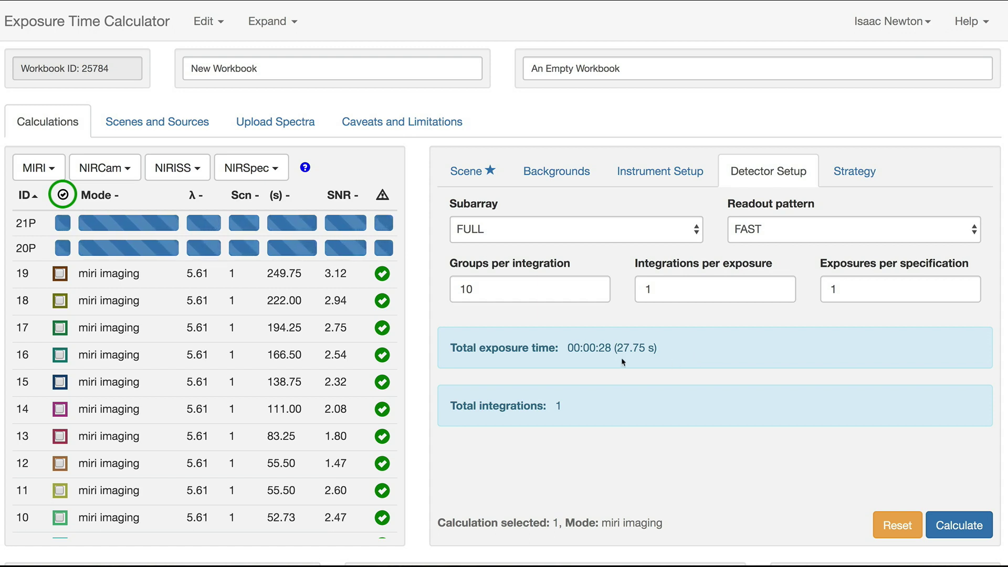
Mark all 21 calculations in the workbook and scroll down to the Plots panel
left_click(63, 195)
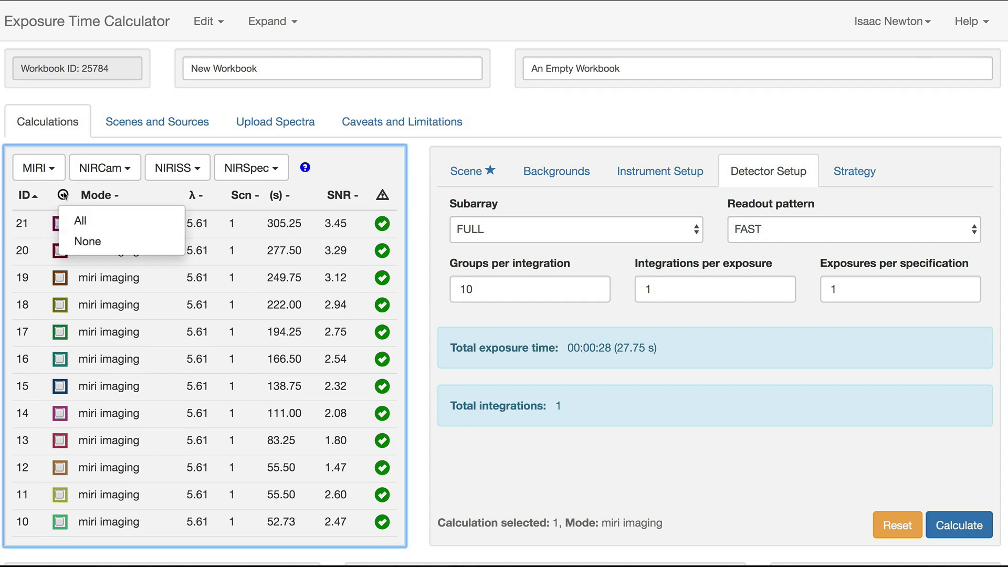
left_click(81, 223)
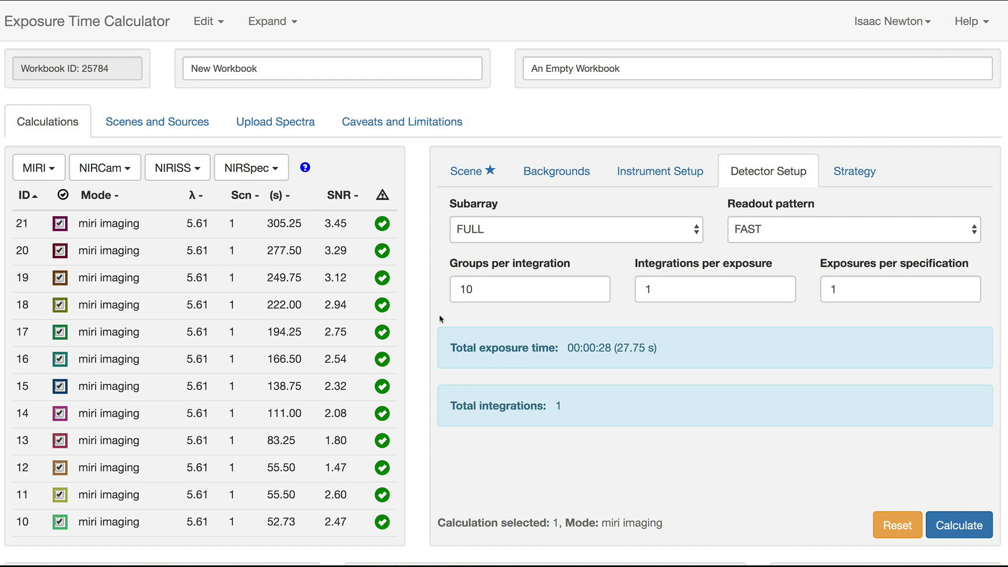
scroll(413, 342, "down", 5)
scroll(414, 341, "down", 5)
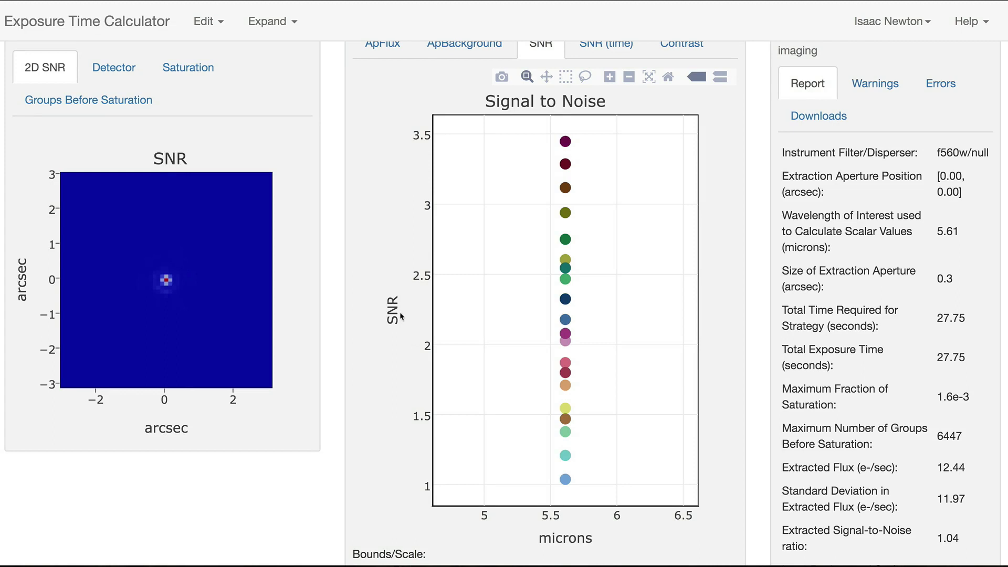
Show the SNR (time) plot of signal-to-noise versus on-source time for all calculations
left_click(601, 56)
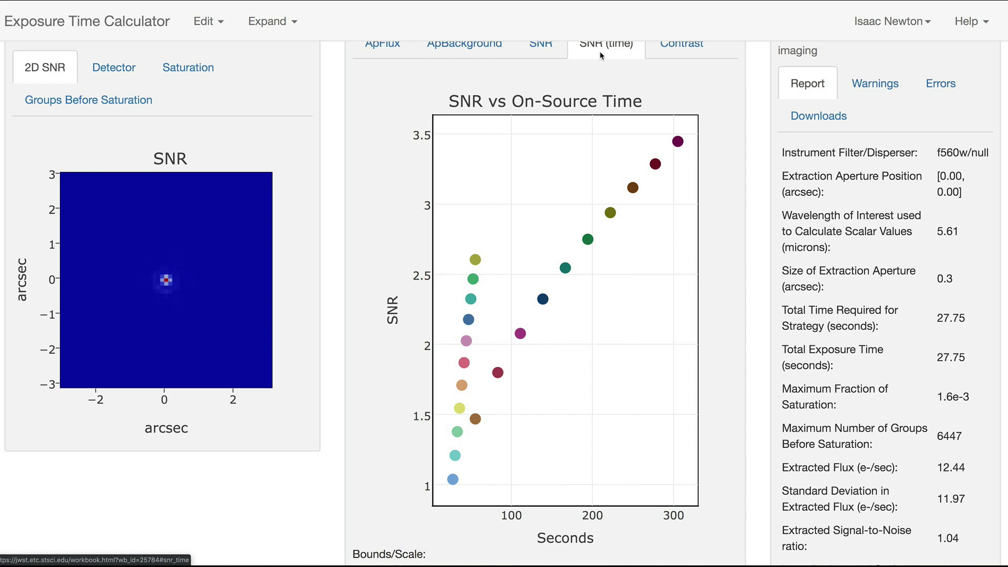
scroll(601, 55, "up", 10)
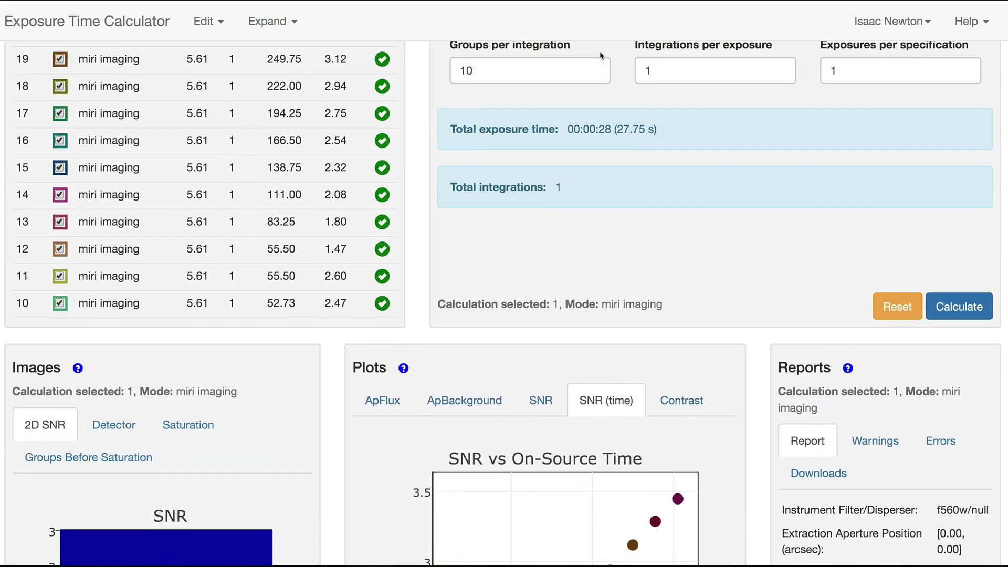
Delete all 21 marked calculations via Edit > Delete Marked Calculations and confirm
scroll(601, 54, "up", 2)
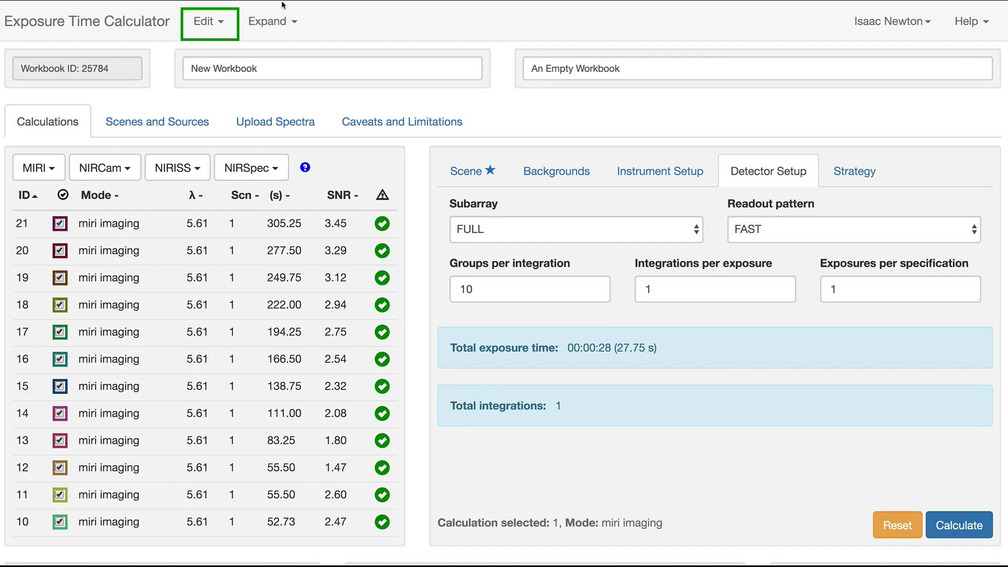
left_click(200, 25)
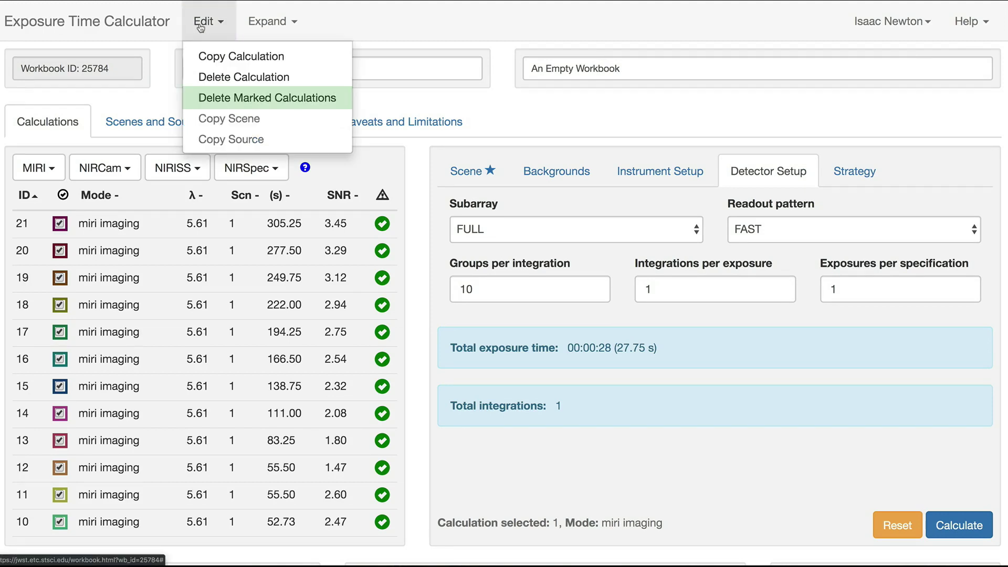
left_click(256, 98)
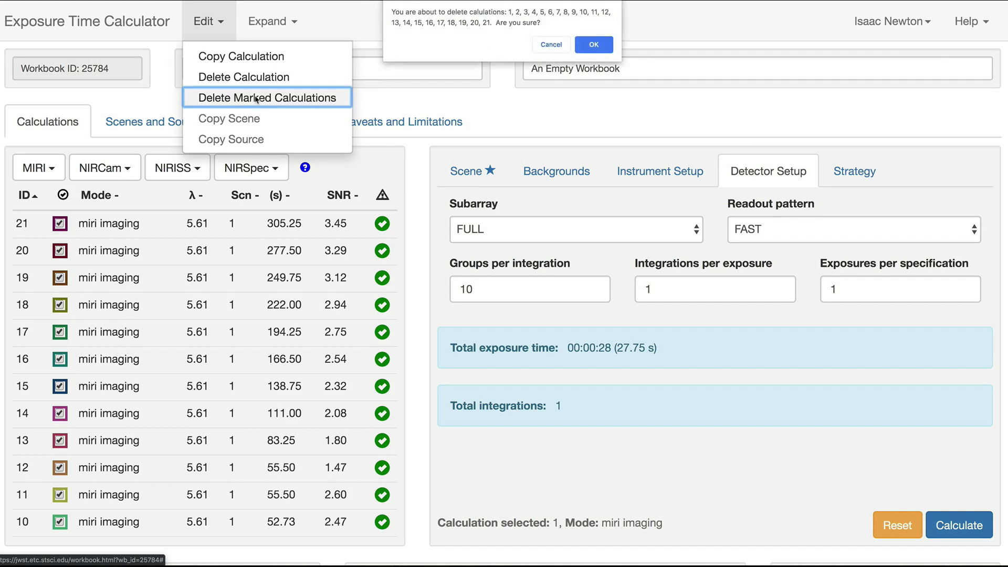
left_click(595, 46)
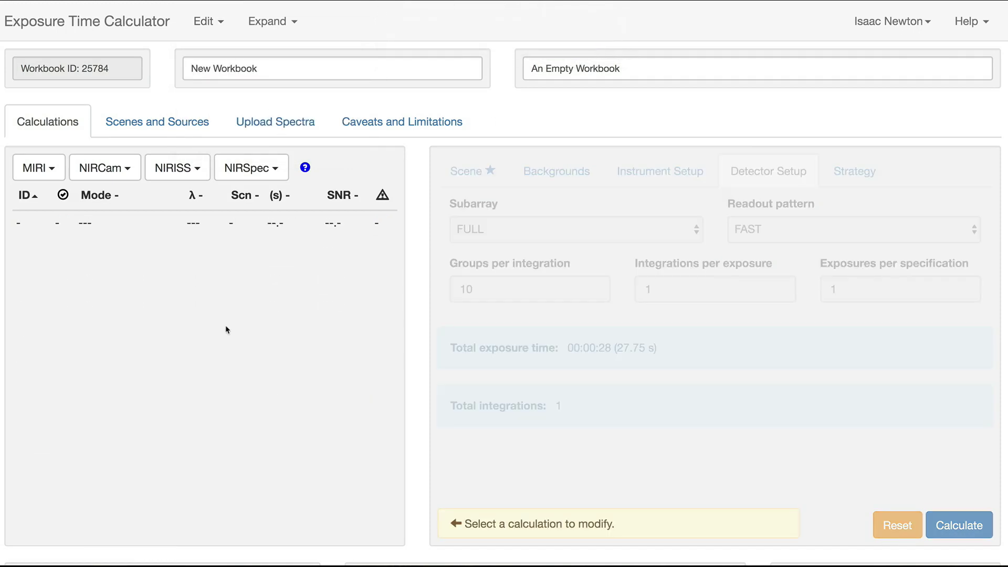
Add NIRCam SW Imaging calculation 22 and expand it over filters into calculations 23–34
left_click(115, 168)
left_click(115, 196)
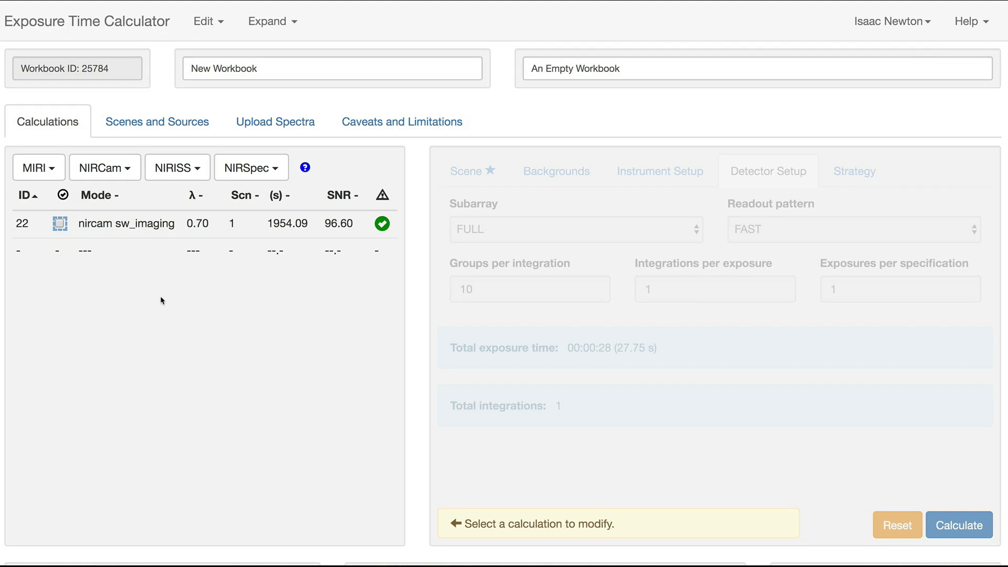
left_click(189, 229)
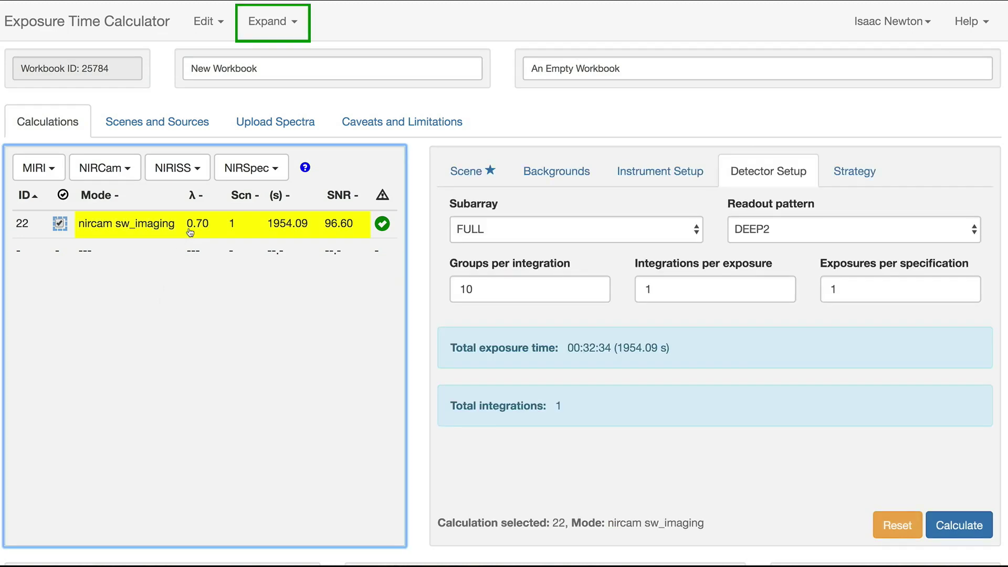
left_click(284, 32)
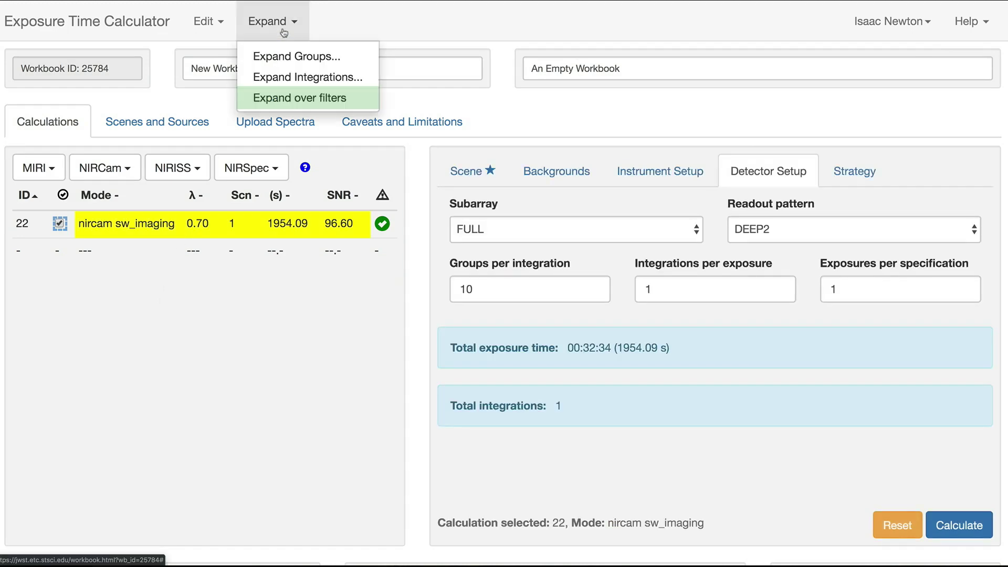
left_click(297, 99)
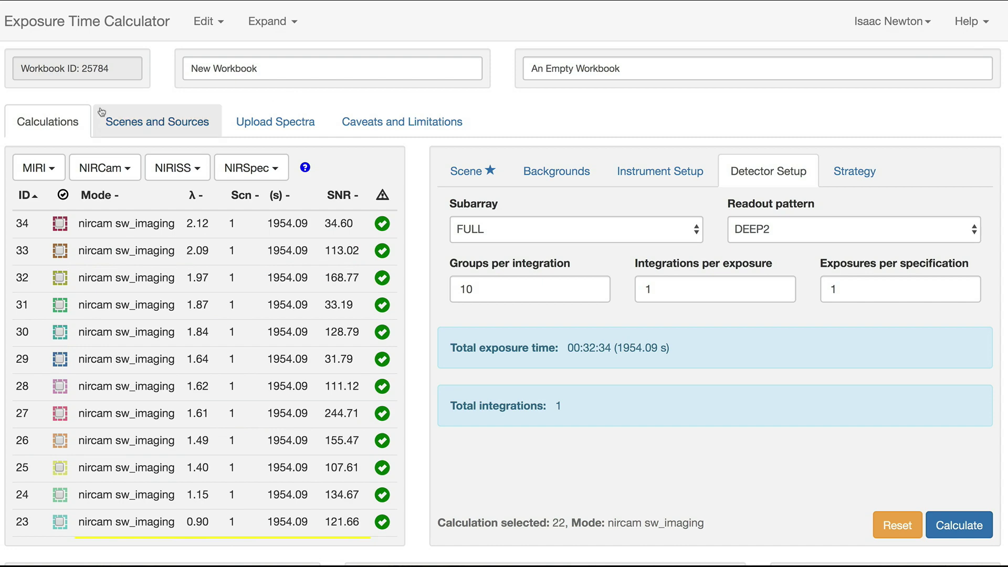
Mark all NIRCam calculations and show the SNR versus wavelength plot
left_click(63, 194)
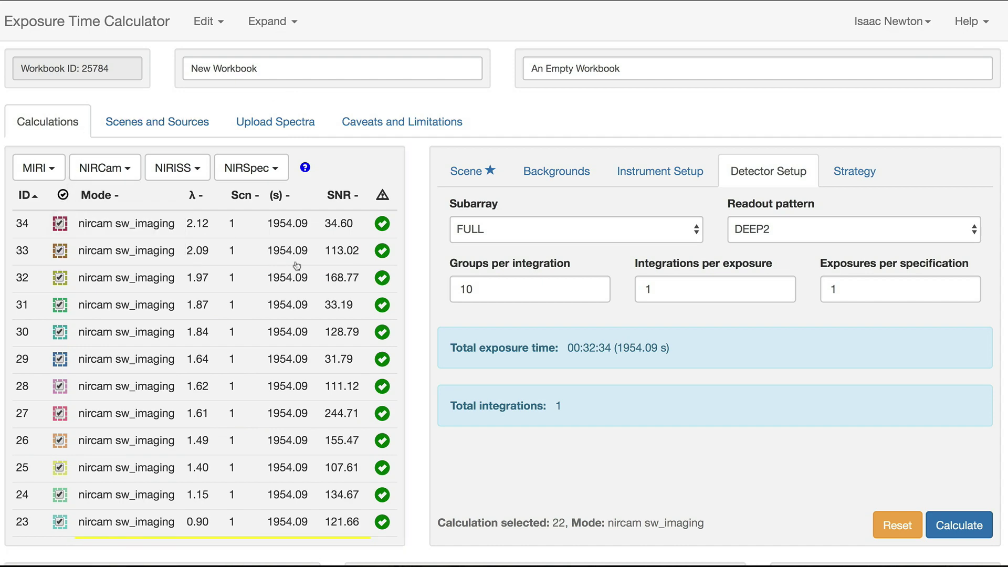
scroll(460, 435, "down", 5)
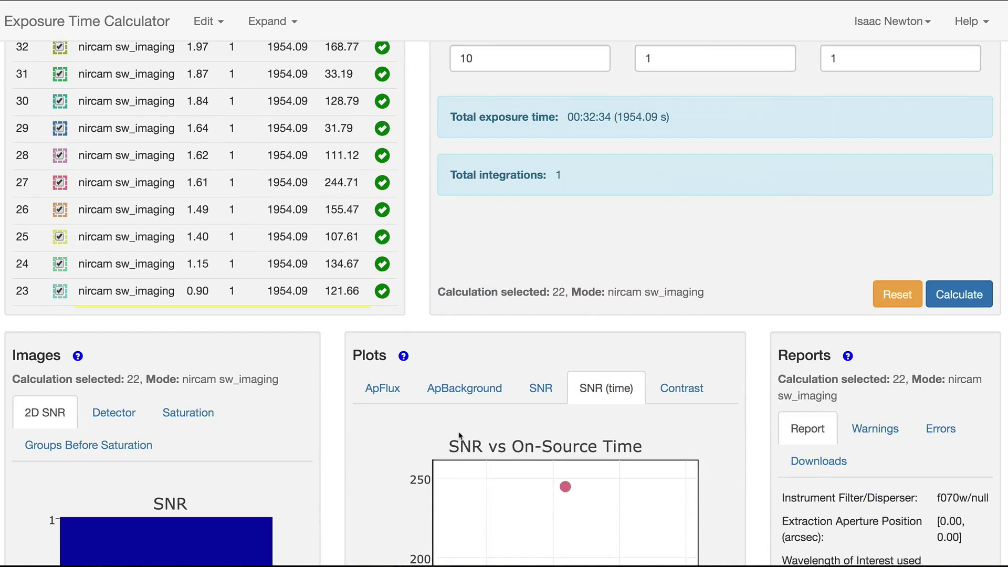
scroll(460, 435, "down", 5)
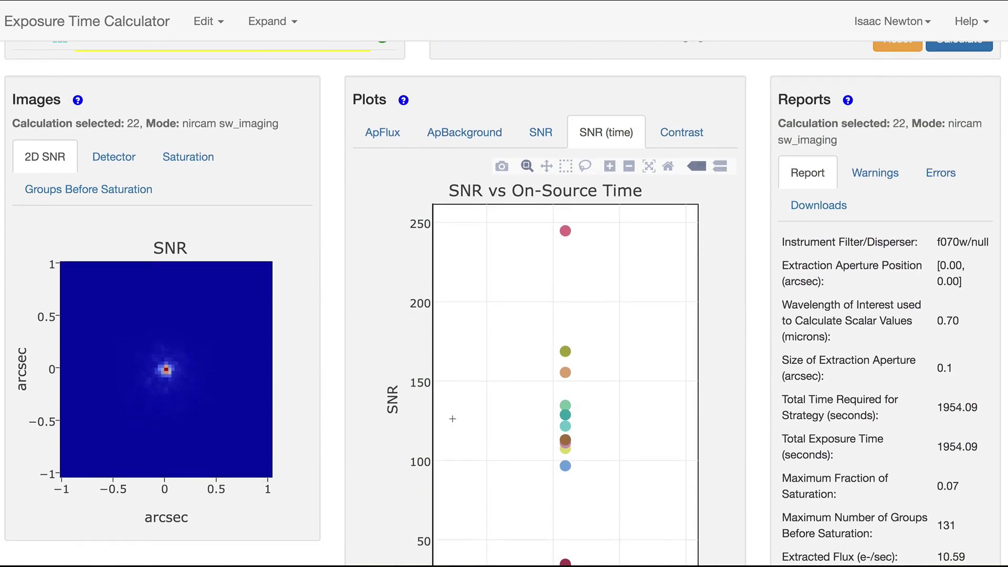
left_click(531, 132)
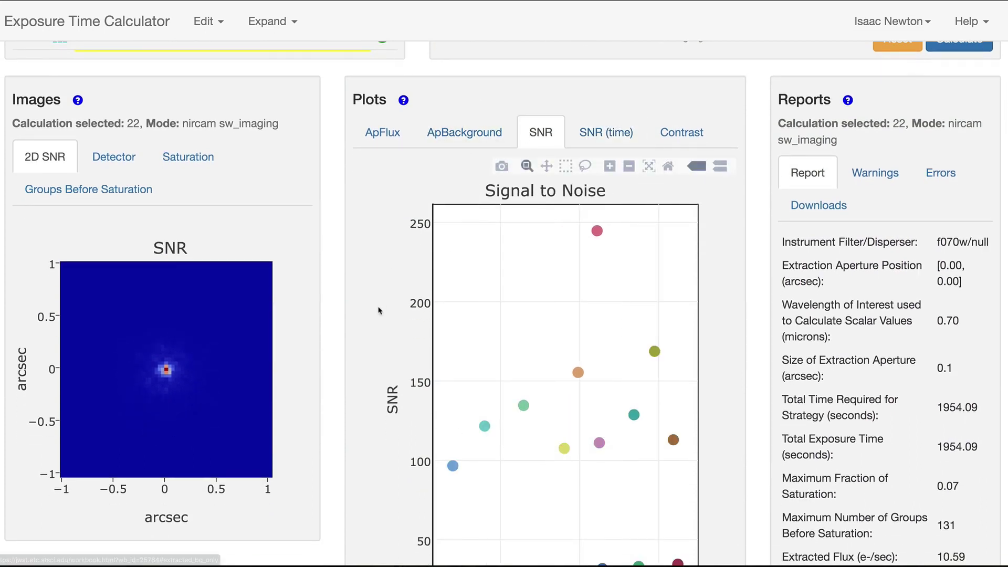
scroll(380, 310, "down", 2)
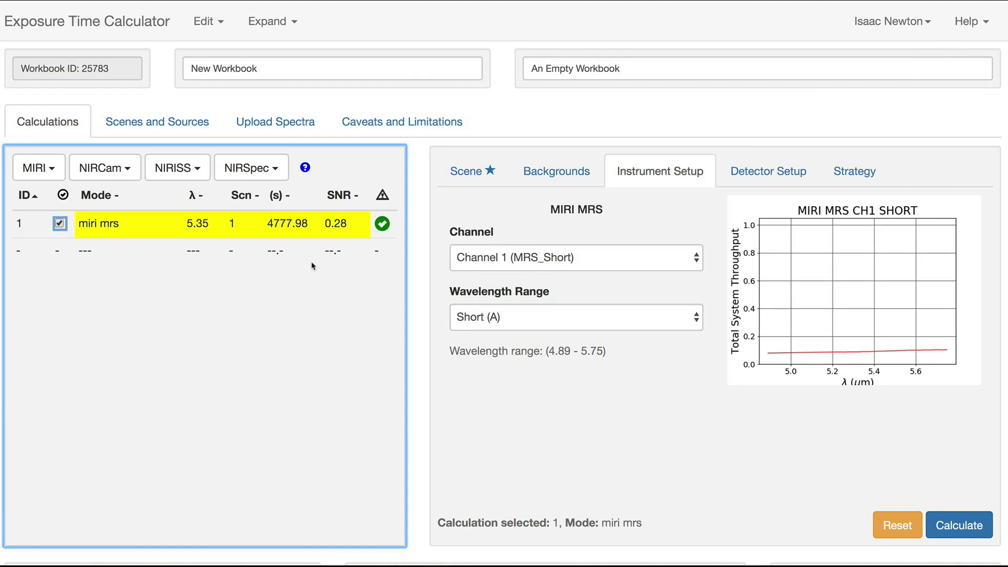
Expand the MIRI MRS calculation over all channels and wavelength ranges, creating calculations 2–12
left_click(266, 23)
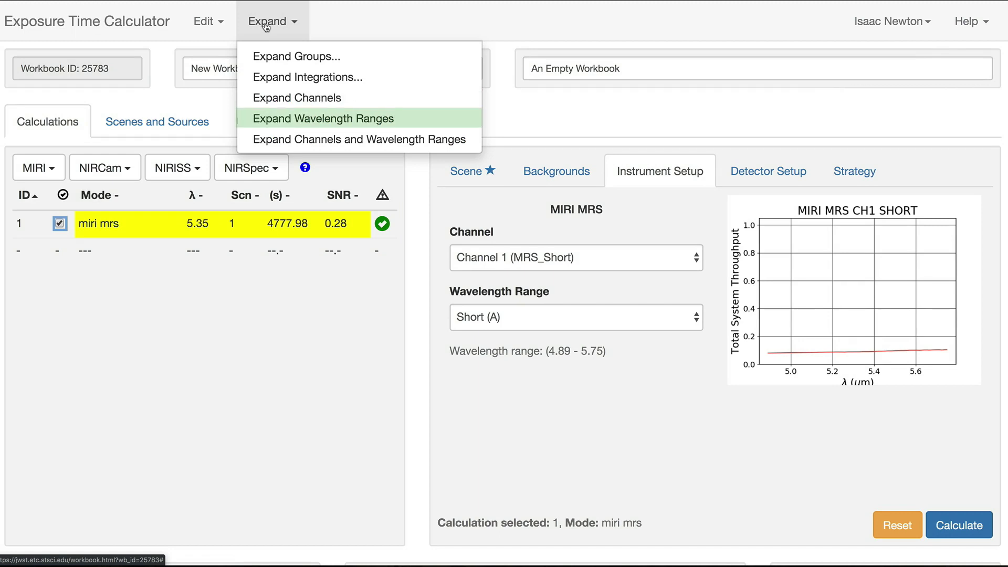
key("Down")
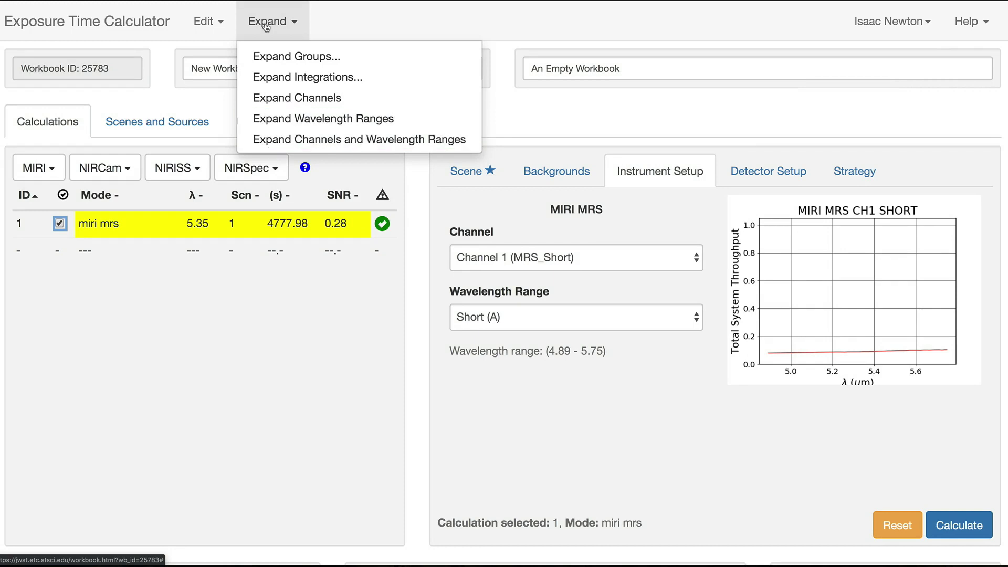
left_click(297, 139)
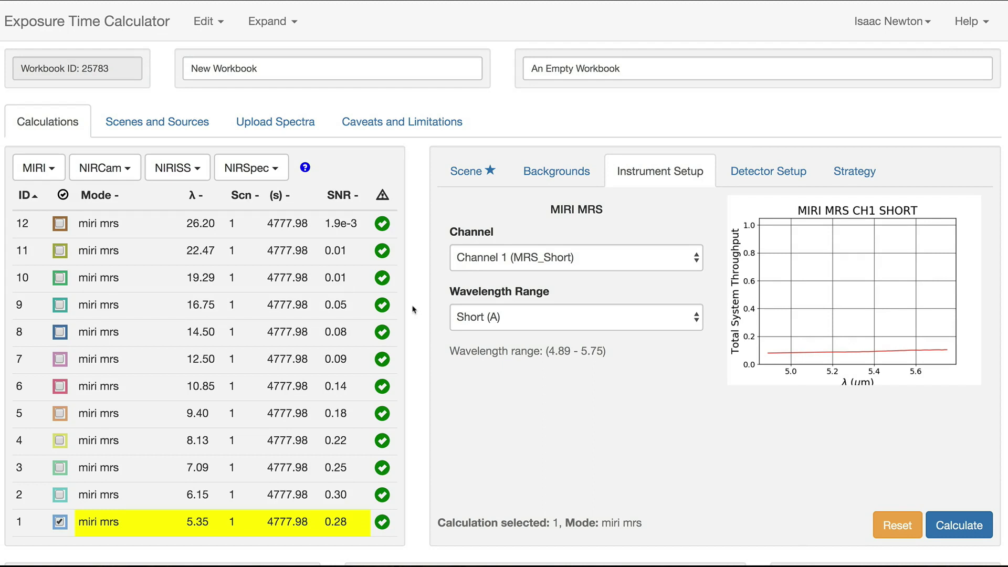
Mark all 12 MIRI MRS calculations and scroll to the Signal to Noise plot
left_click(64, 196)
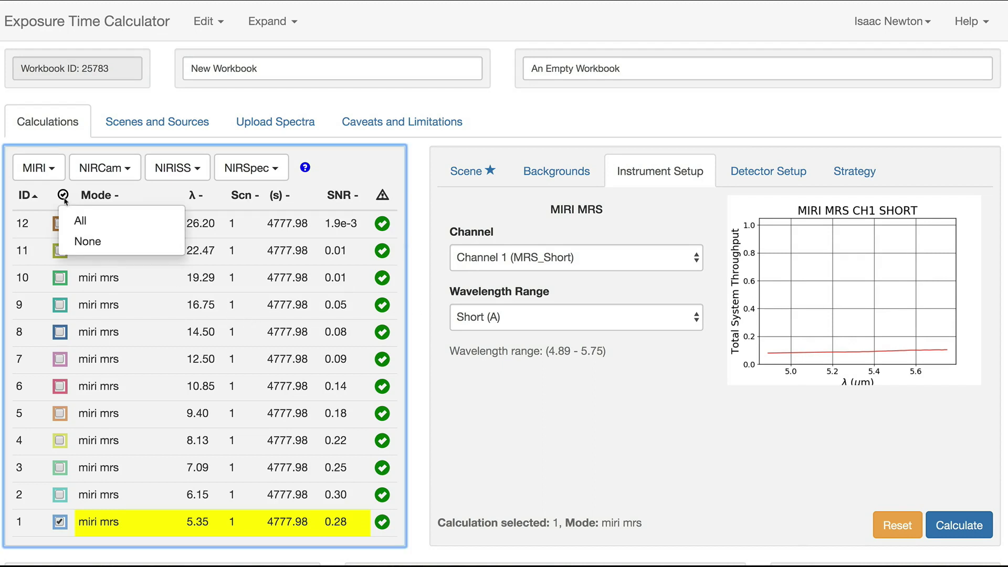
left_click(80, 221)
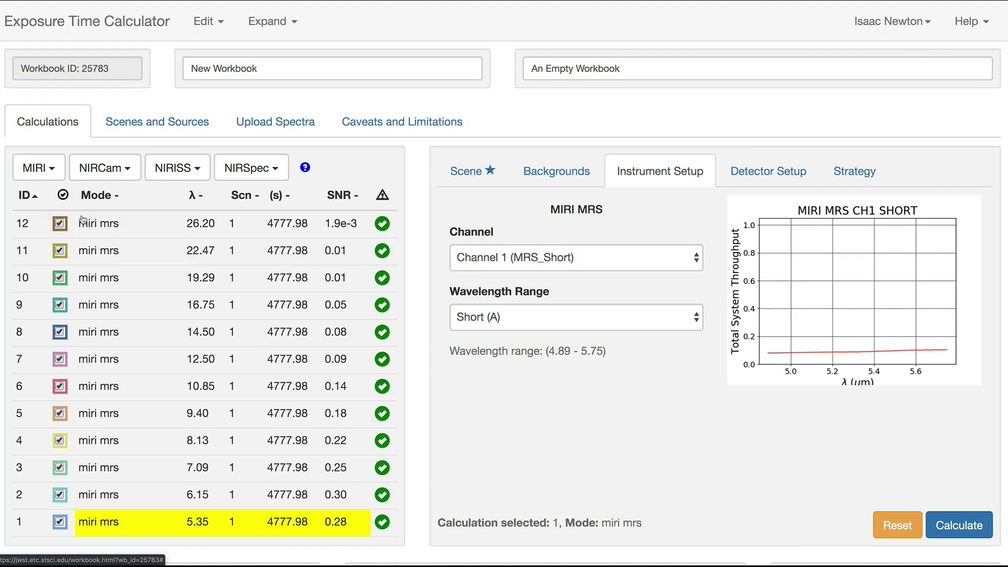
scroll(415, 345, "down", 10)
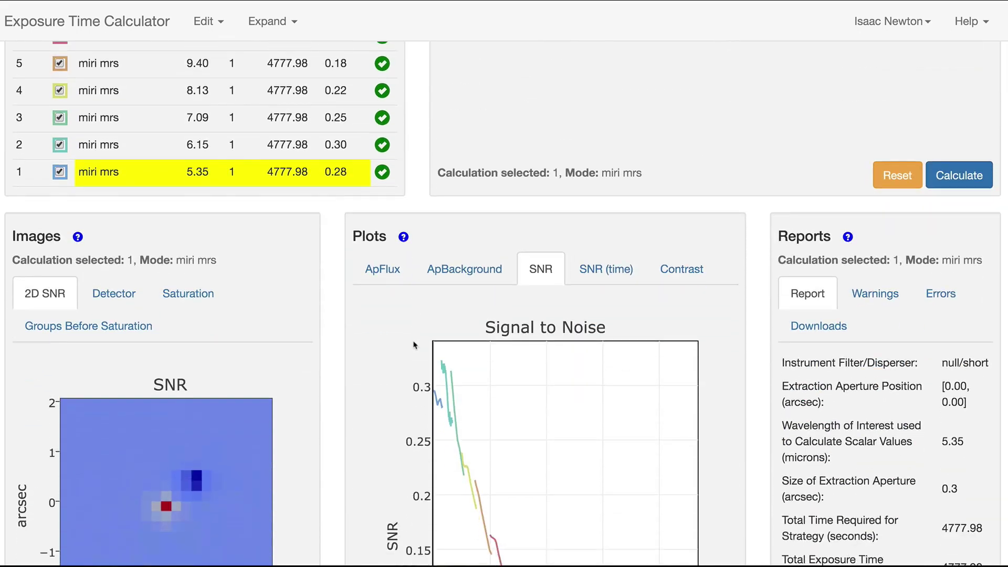